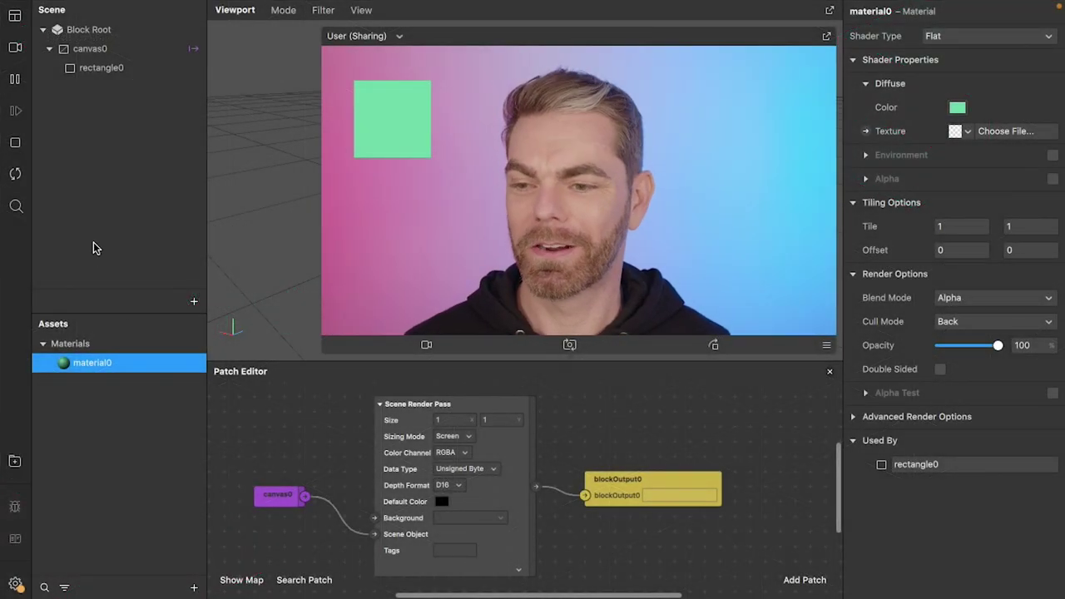
# Step: View the Block Root properties, clear the scene selection, and nudge the Scene Render Pass patch down-right
pyautogui.click(84, 34)
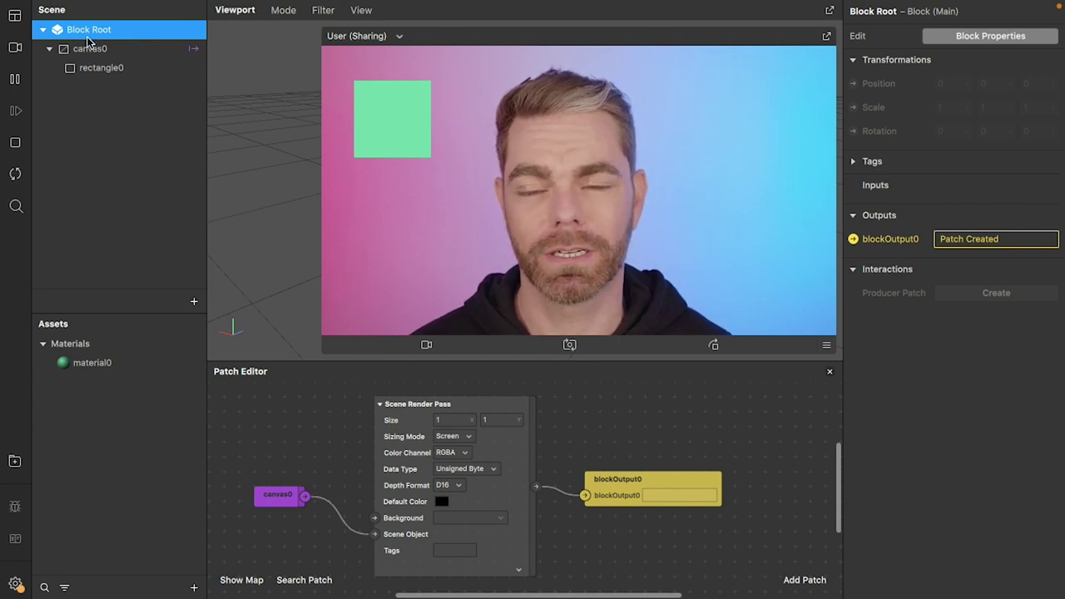
pyautogui.click(143, 228)
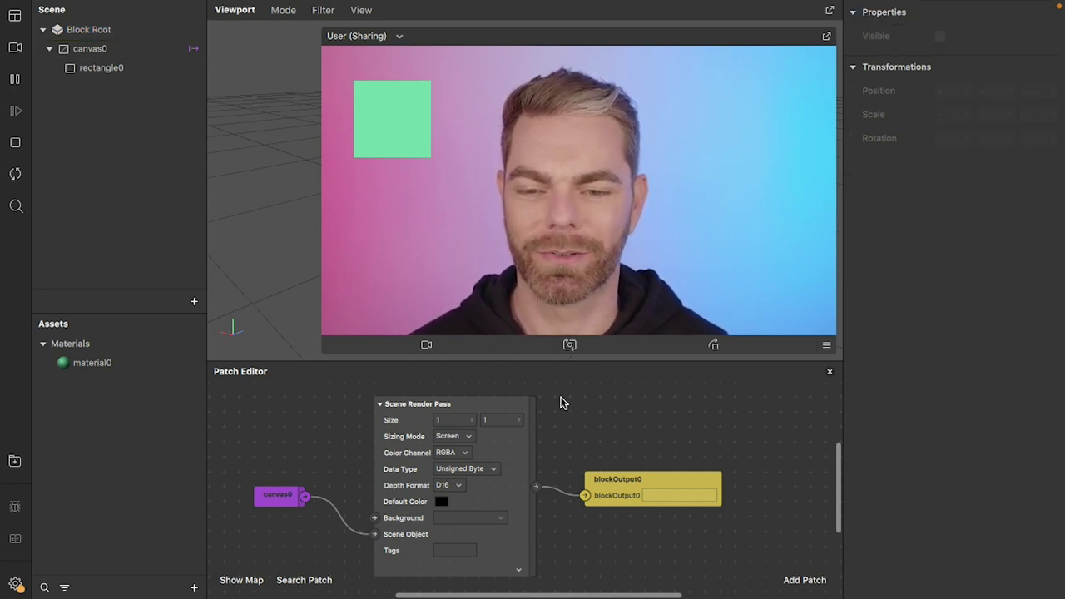
pyautogui.moveTo(409, 433)
pyautogui.mouseDown()
pyautogui.moveTo(436, 458)
pyautogui.moveTo(409, 433)
pyautogui.mouseUp()
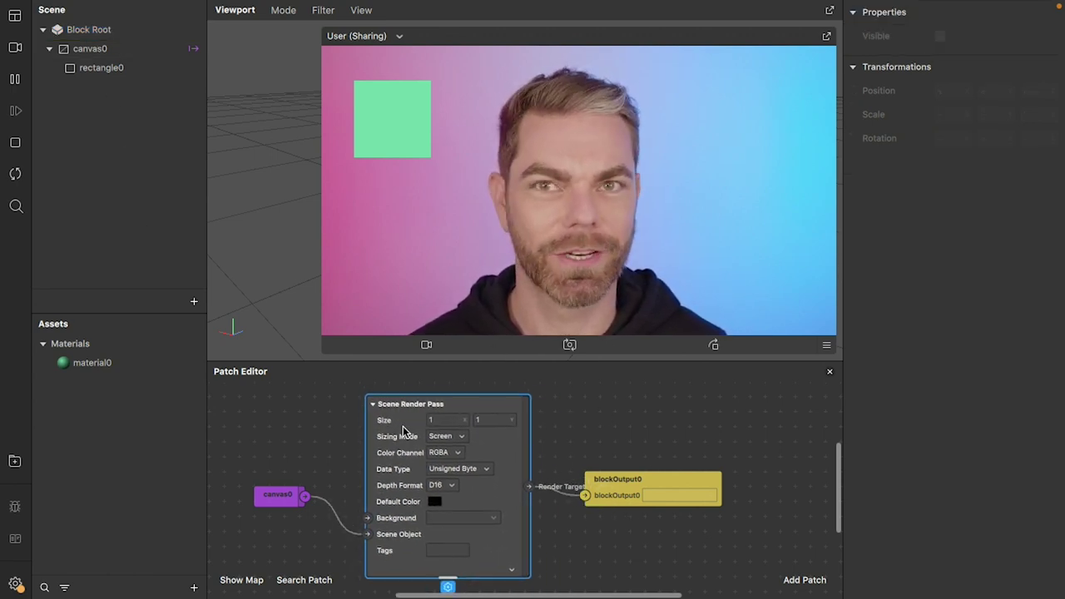
pyautogui.rightClick(321, 428)
pyautogui.write('shasd')
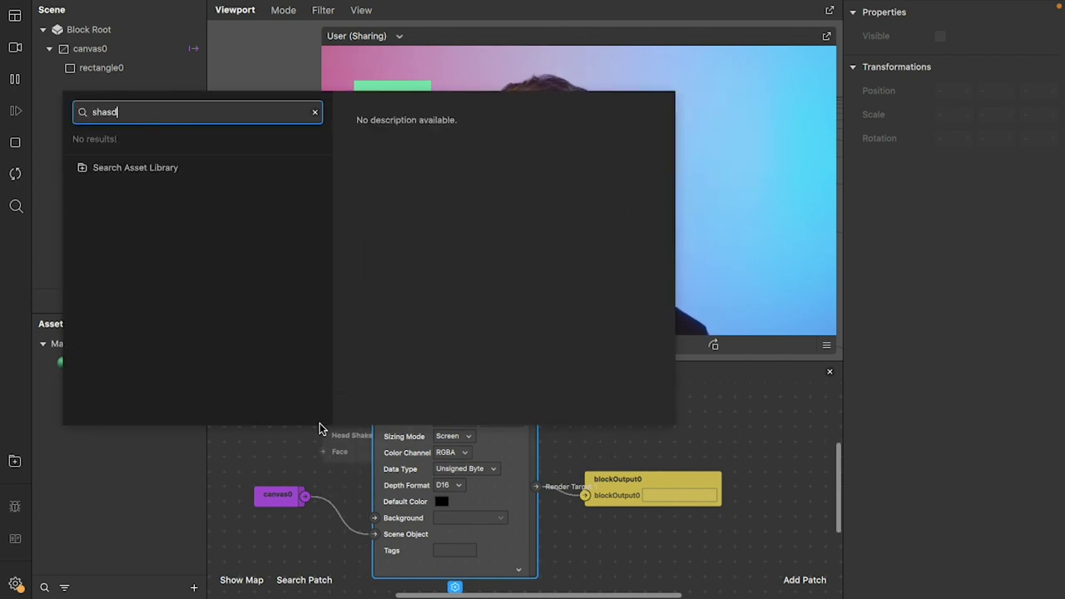
pyautogui.press('BackSpace')
pyautogui.press('BackSpace')
pyautogui.write('der')
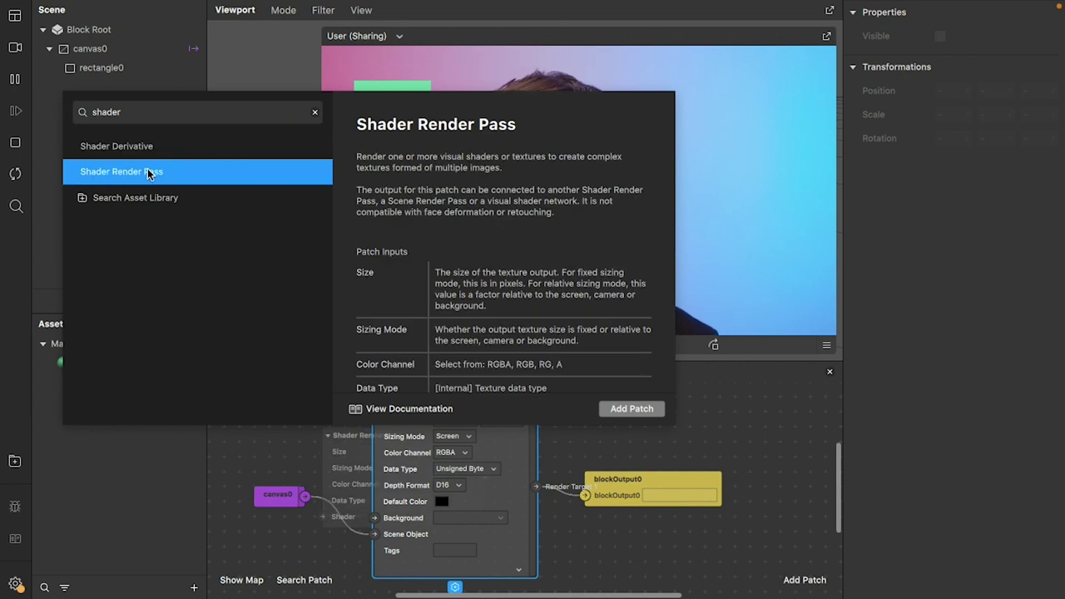
pyautogui.click(714, 559)
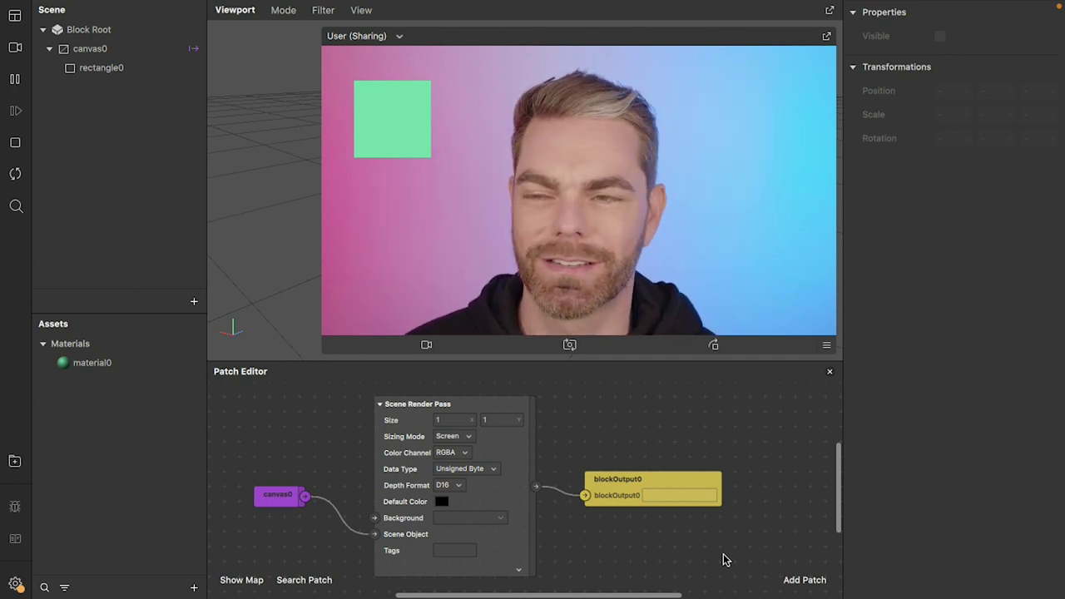
# Step: Select Block Root to view its block properties
pyautogui.click(90, 31)
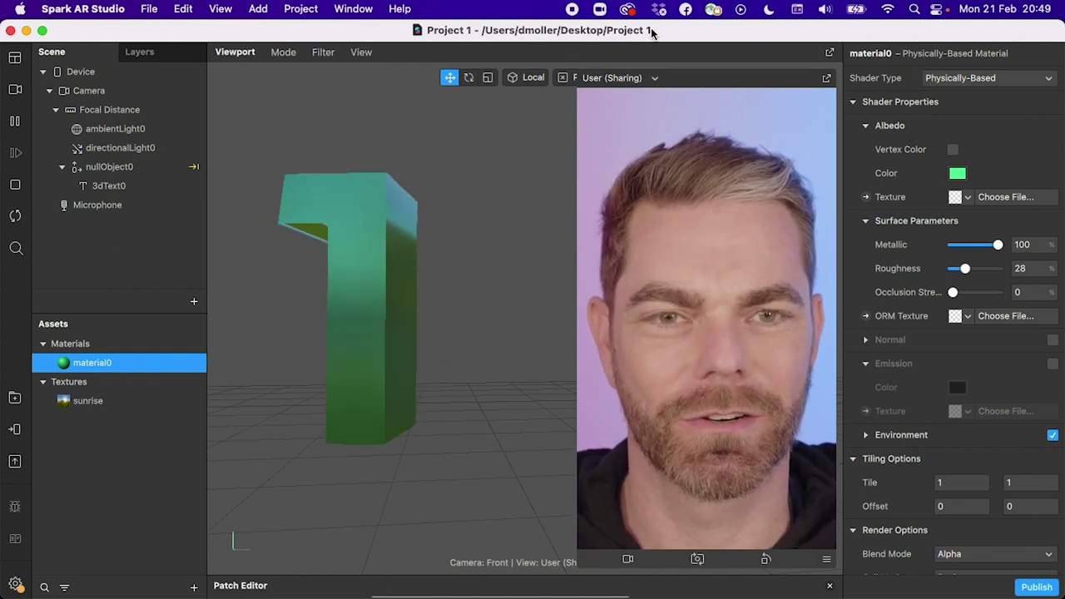
# Step: Show the list of open project windows from the Window menu
pyautogui.click(353, 9)
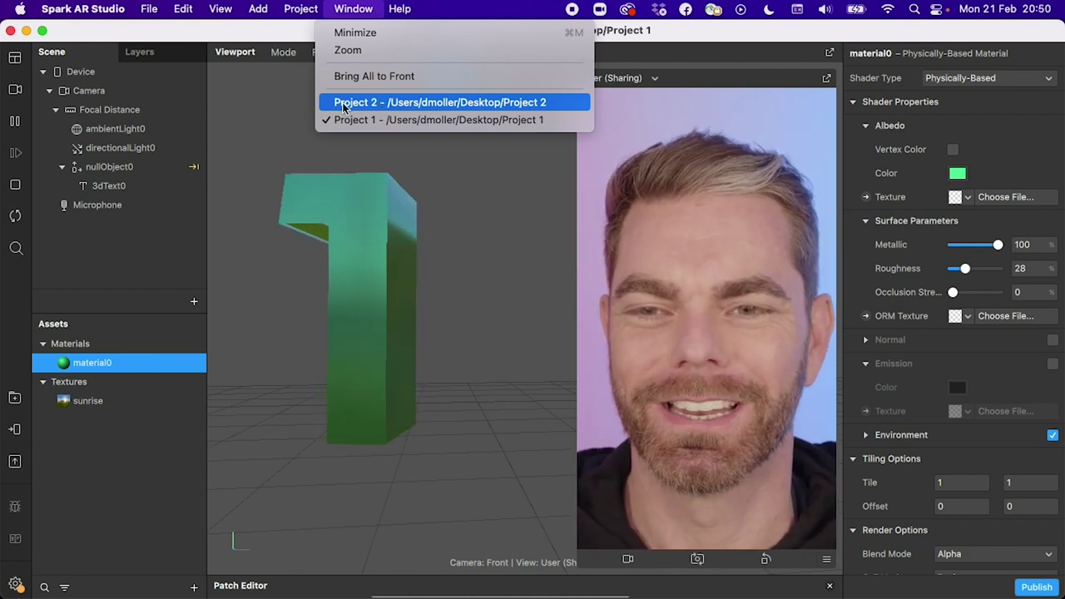
# Step: Switch to the Project 2 window
pyautogui.click(396, 102)
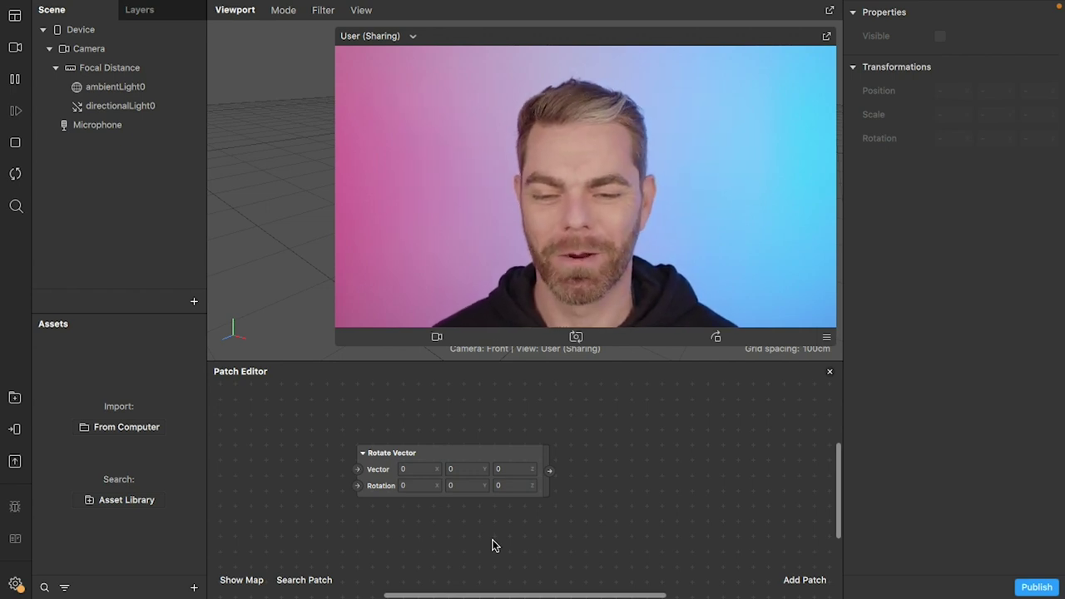
pyautogui.click(532, 455)
pyautogui.click(359, 471)
pyautogui.click(369, 471)
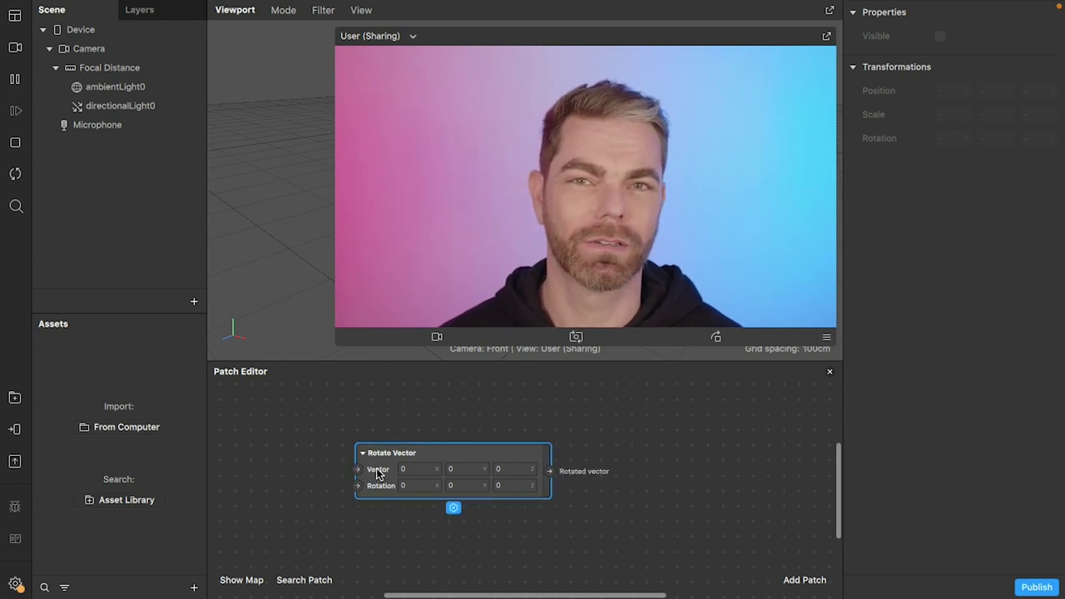
pyautogui.click(360, 487)
pyautogui.click(392, 490)
pyautogui.click(550, 470)
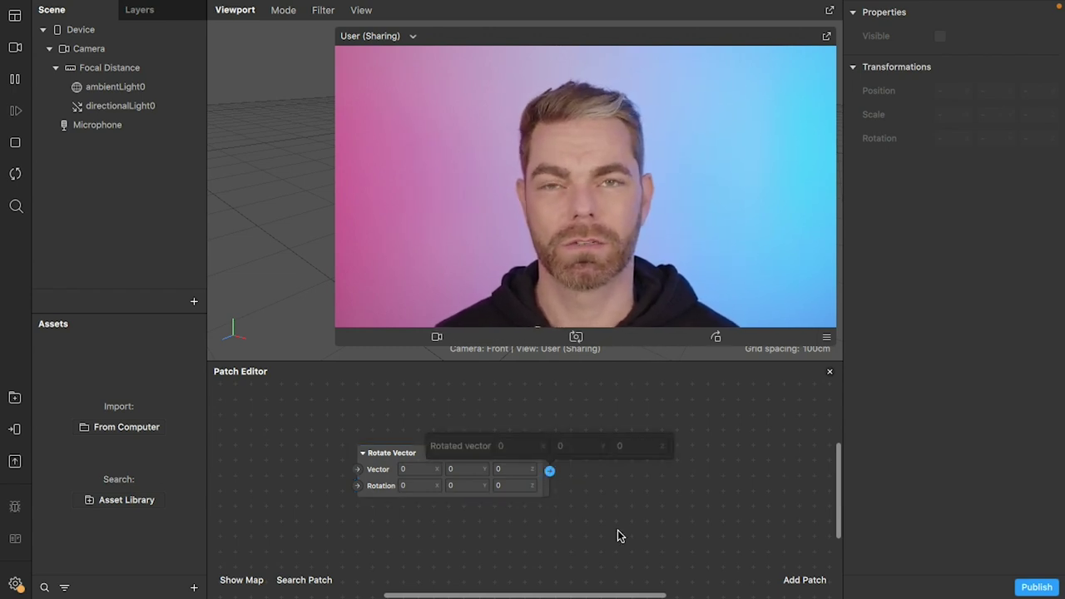
pyautogui.click(549, 471)
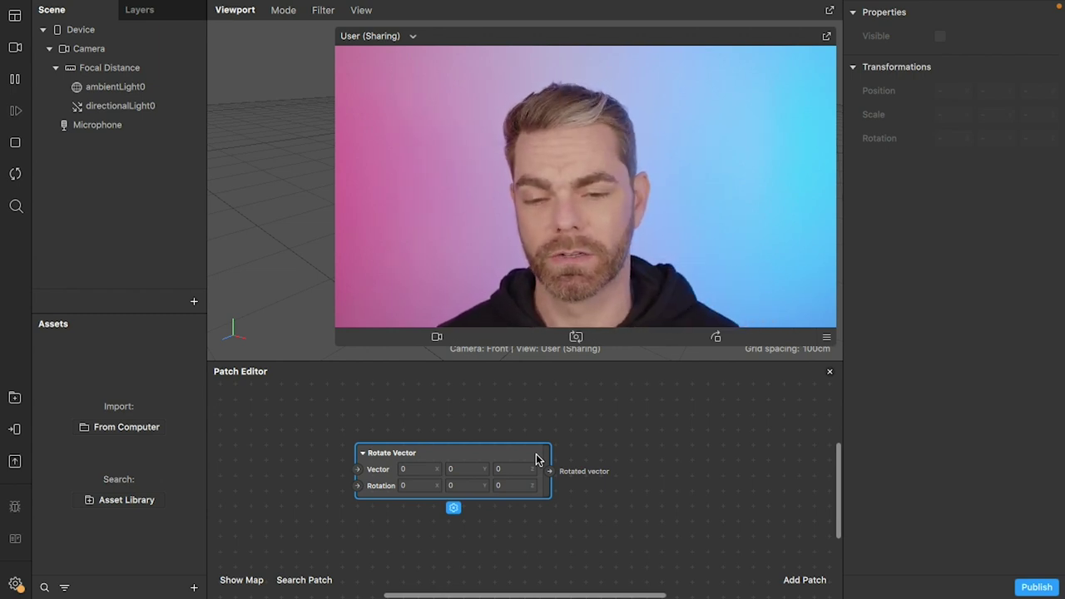
# Step: Set the Rotate Vector patch's Vector z to 1 and Rotation y to -90
pyautogui.click(511, 470)
pyautogui.write('1')
pyautogui.press('Return')
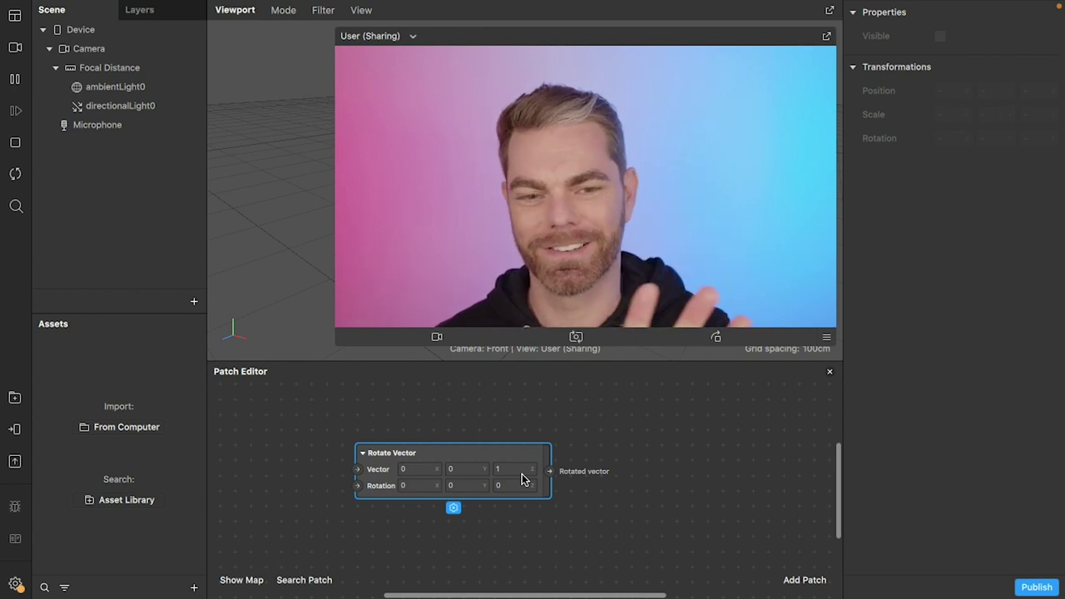
pyautogui.click(474, 486)
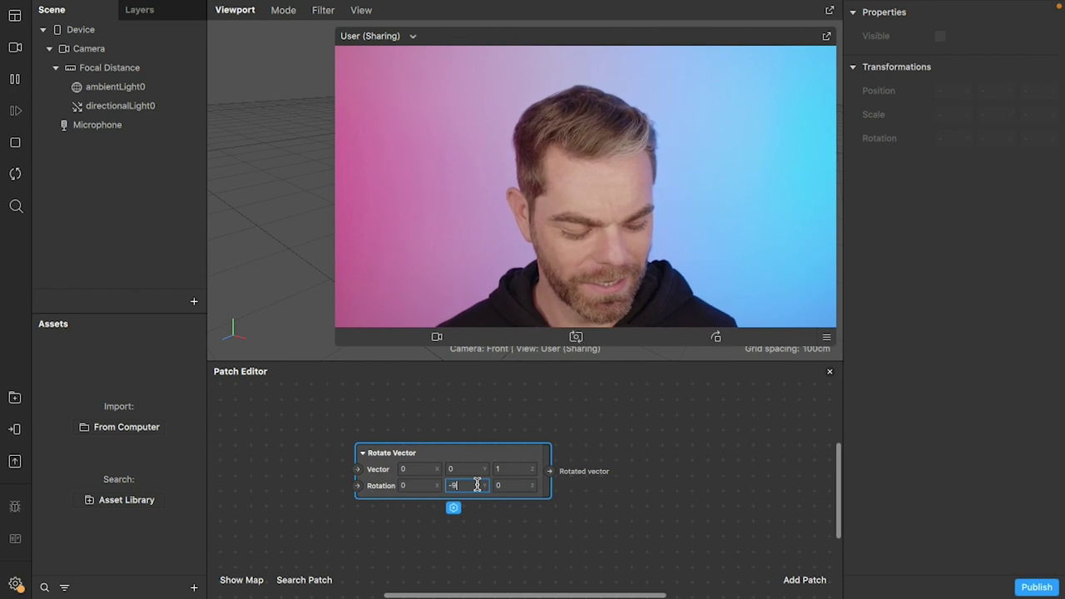
pyautogui.press('Return')
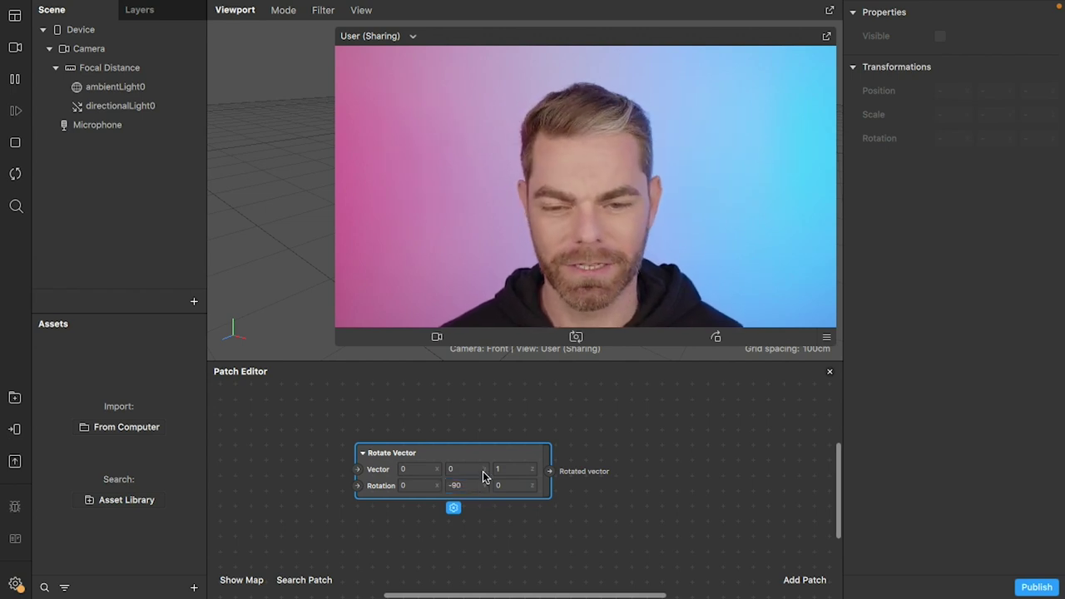
# Step: Check the Rotate Vector output, which now reads -1 0 0
pyautogui.click(551, 471)
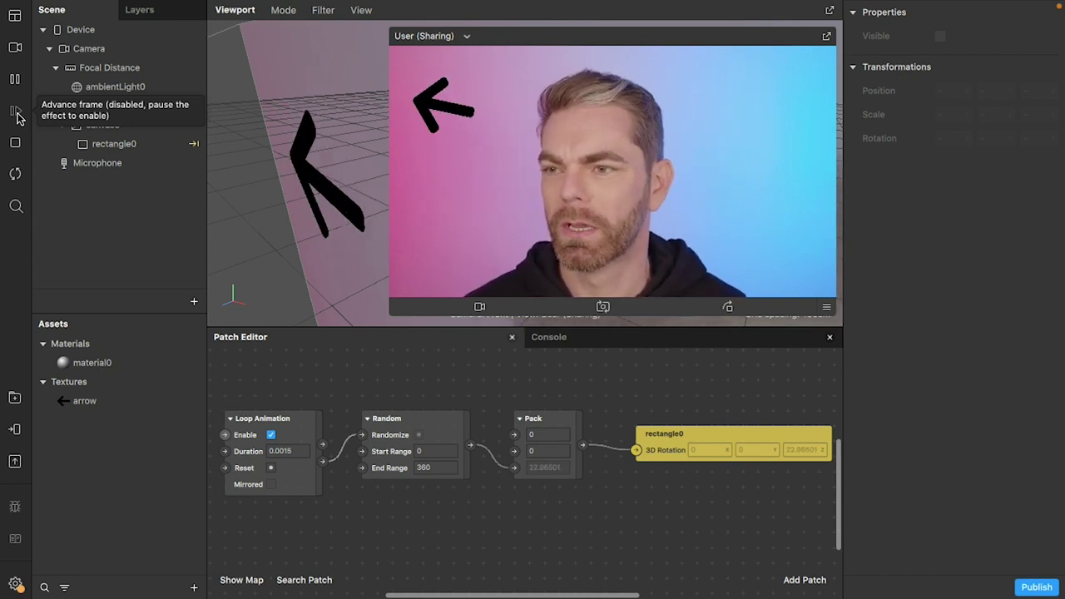
# Step: Preview the arrow on a woman's simulation video and pause its spinning
pyautogui.click(15, 48)
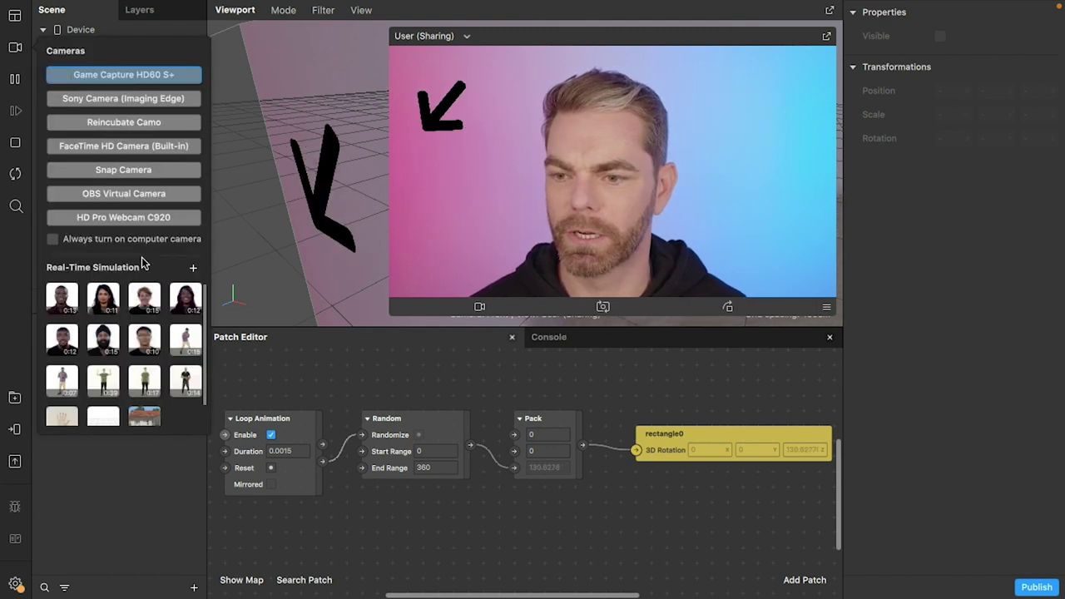
pyautogui.click(186, 300)
pyautogui.click(157, 534)
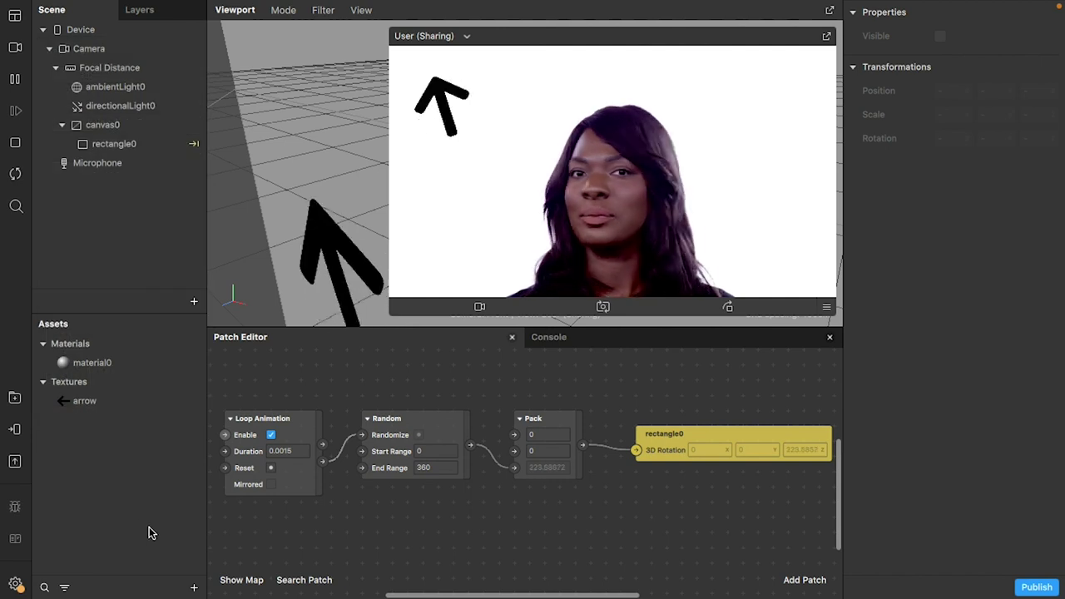
pyautogui.click(15, 79)
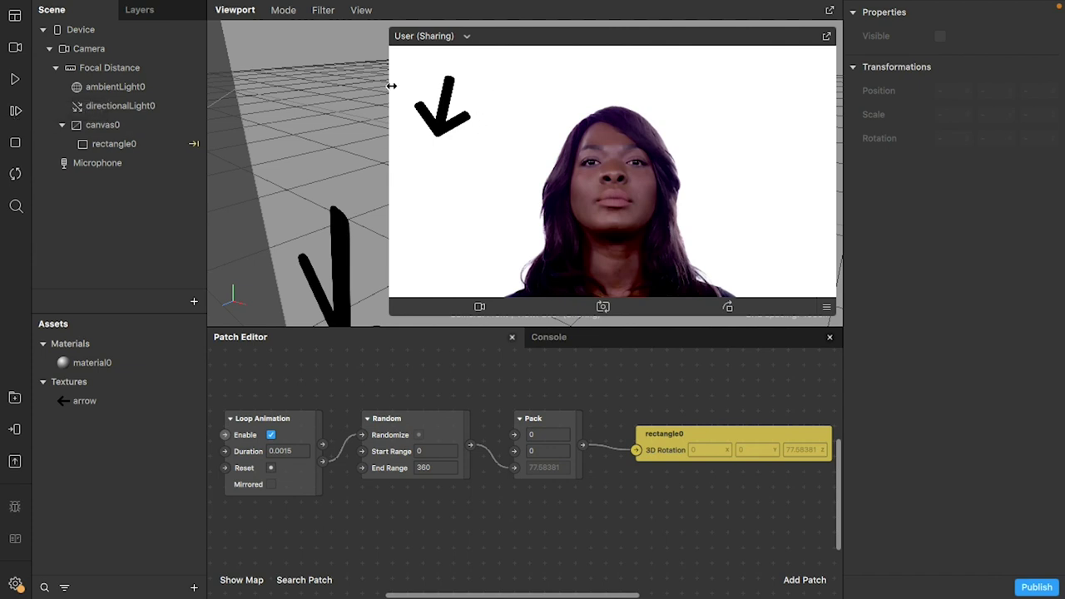
# Step: Advance the paused arrow animation one frame at a time, seven times
pyautogui.click(15, 112)
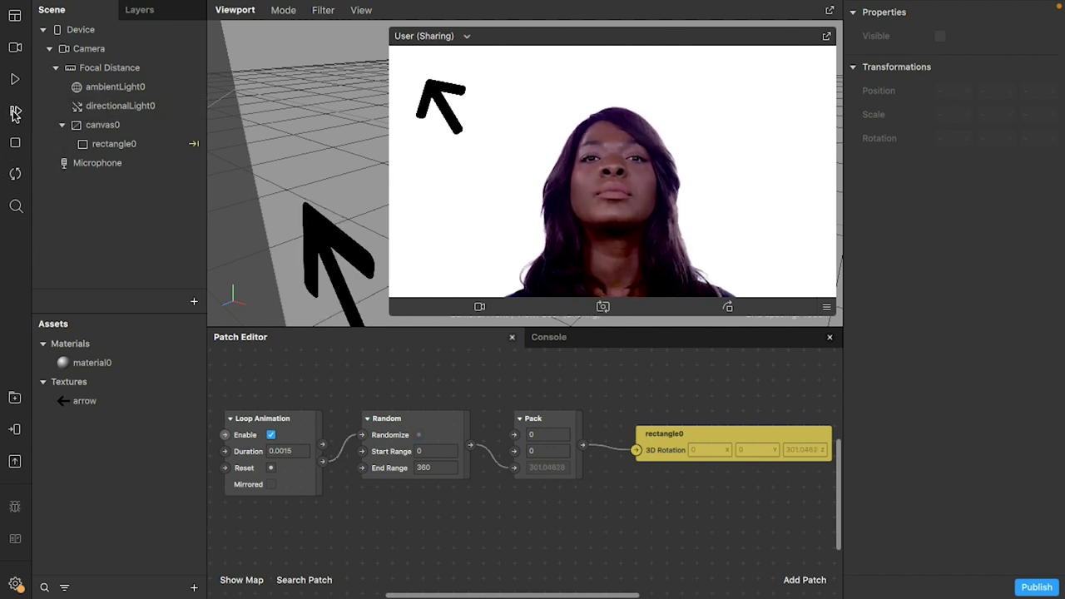
pyautogui.click(15, 112)
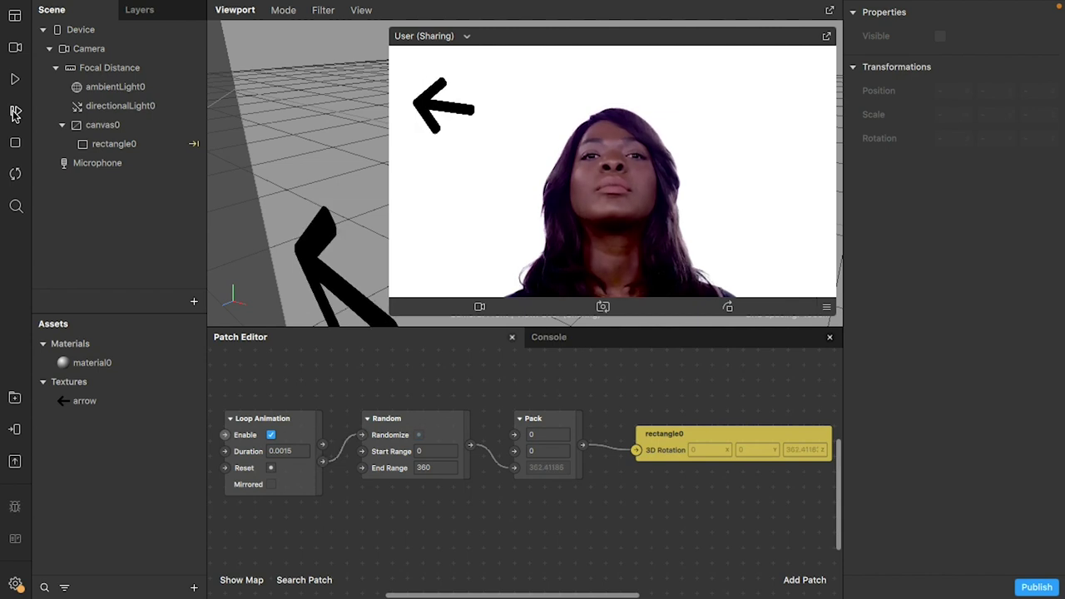
pyautogui.click(15, 112)
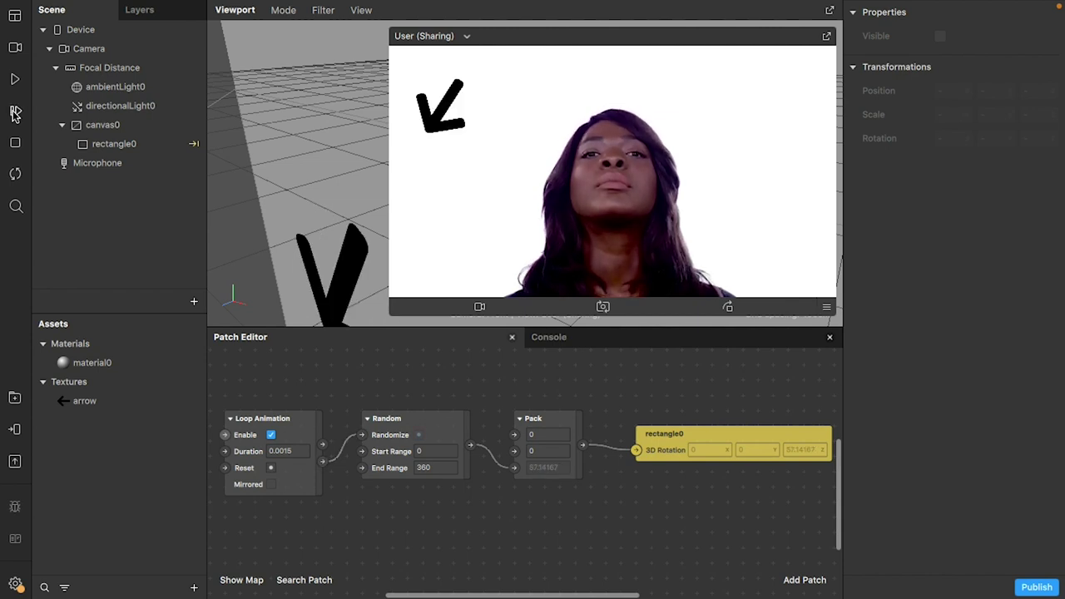
pyautogui.click(15, 112)
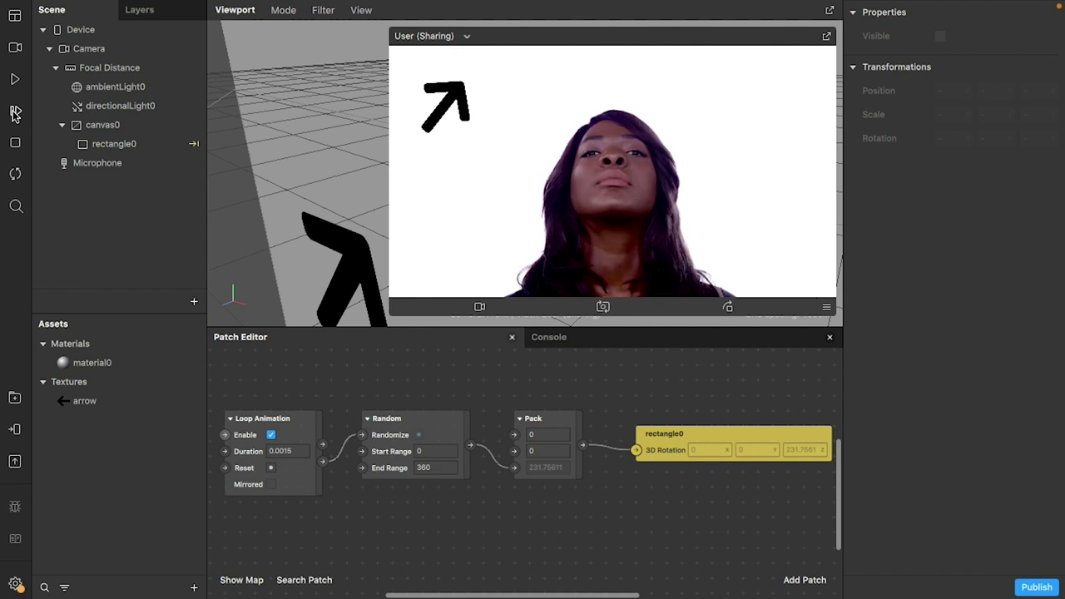
pyautogui.click(15, 112)
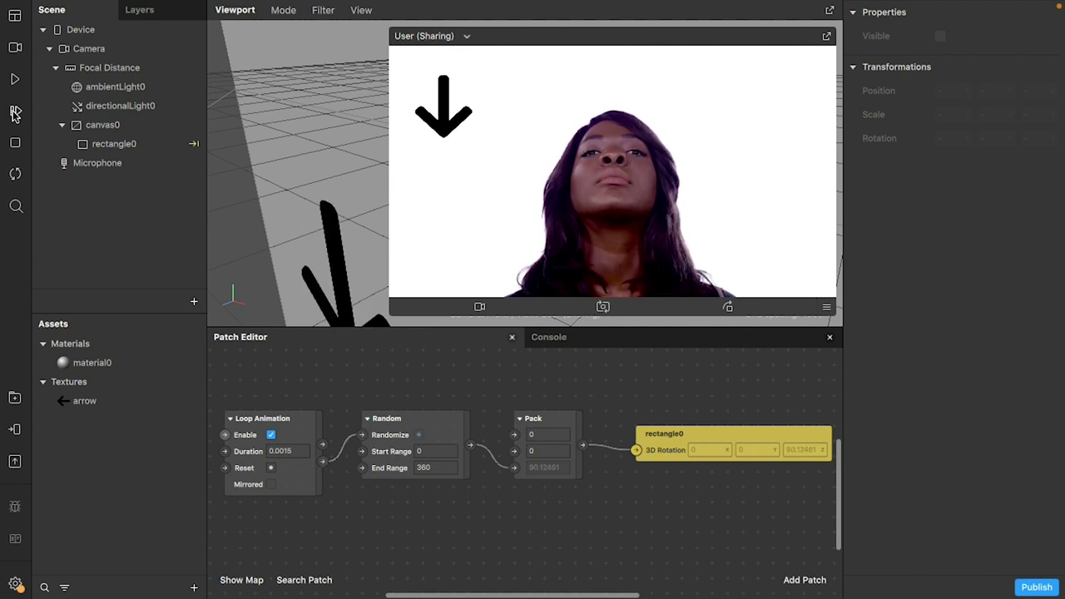
pyautogui.click(15, 112)
pyautogui.click(15, 111)
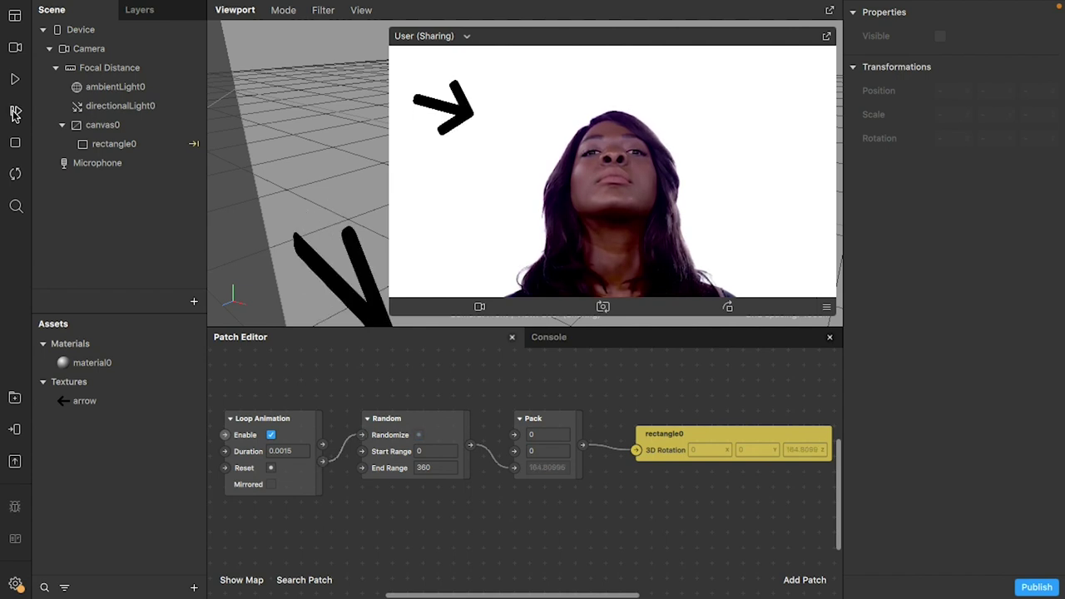
# Step: Switch back to the live camera feed and resume the arrow's spinning
pyautogui.click(15, 112)
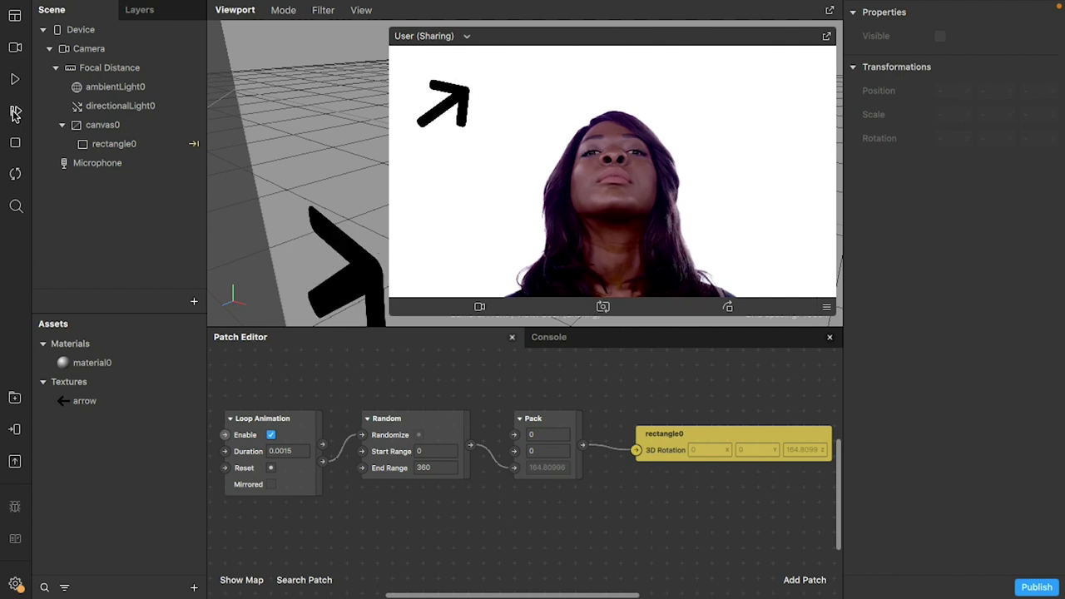
pyautogui.click(15, 48)
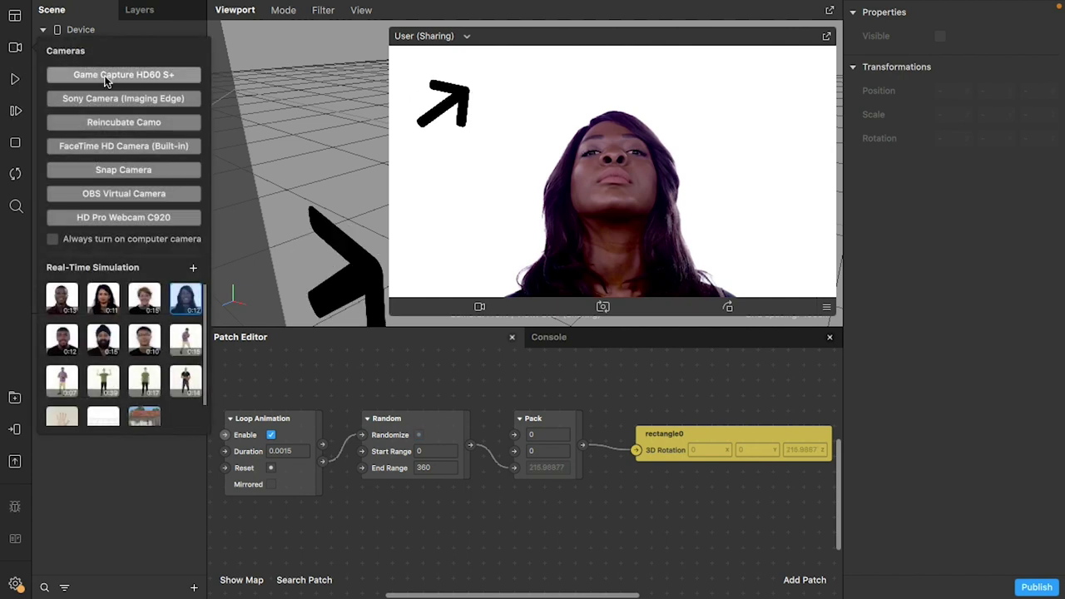
pyautogui.click(150, 538)
pyautogui.click(15, 79)
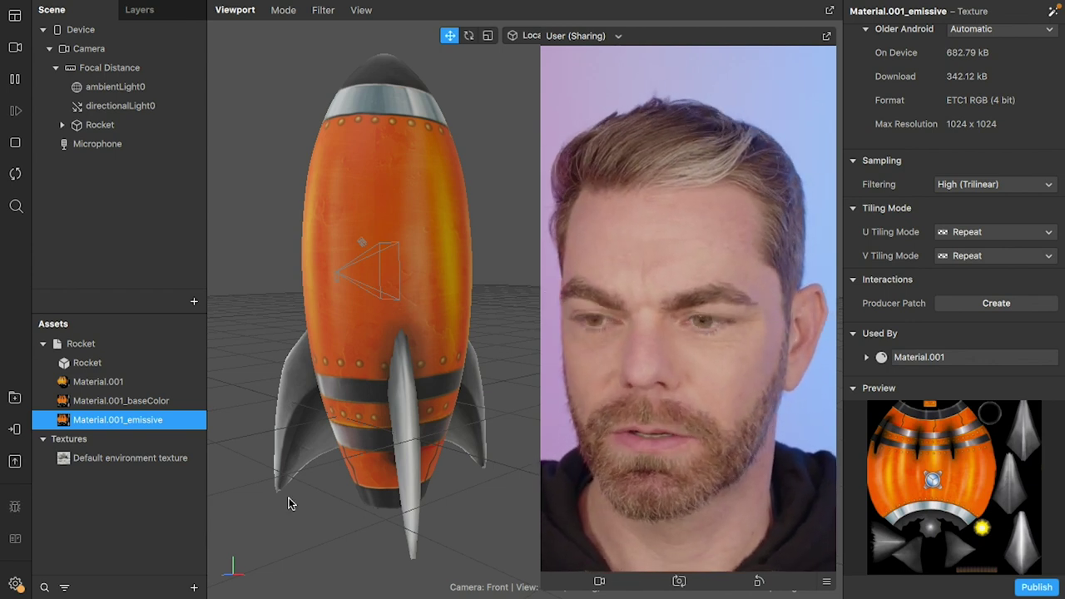
# Step: Reselect Material.001_emissive to show its texture properties in the Inspector
pyautogui.click(125, 509)
pyautogui.click(63, 422)
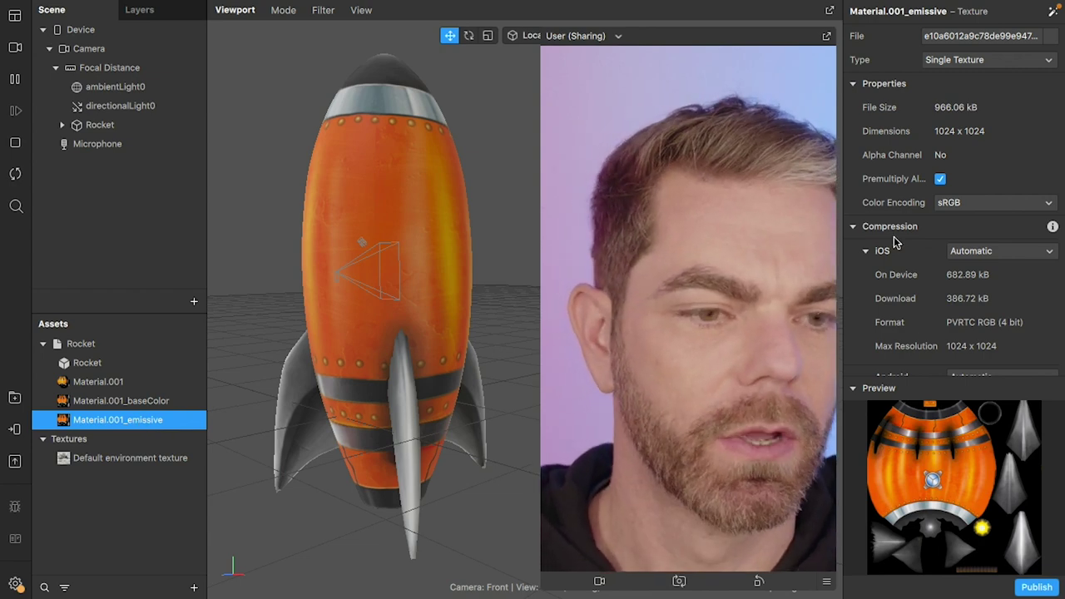
# Step: Expand Material.001 under Used By to reveal its two Cylinder.003_0 objects
pyautogui.scroll(-5, 895, 243)
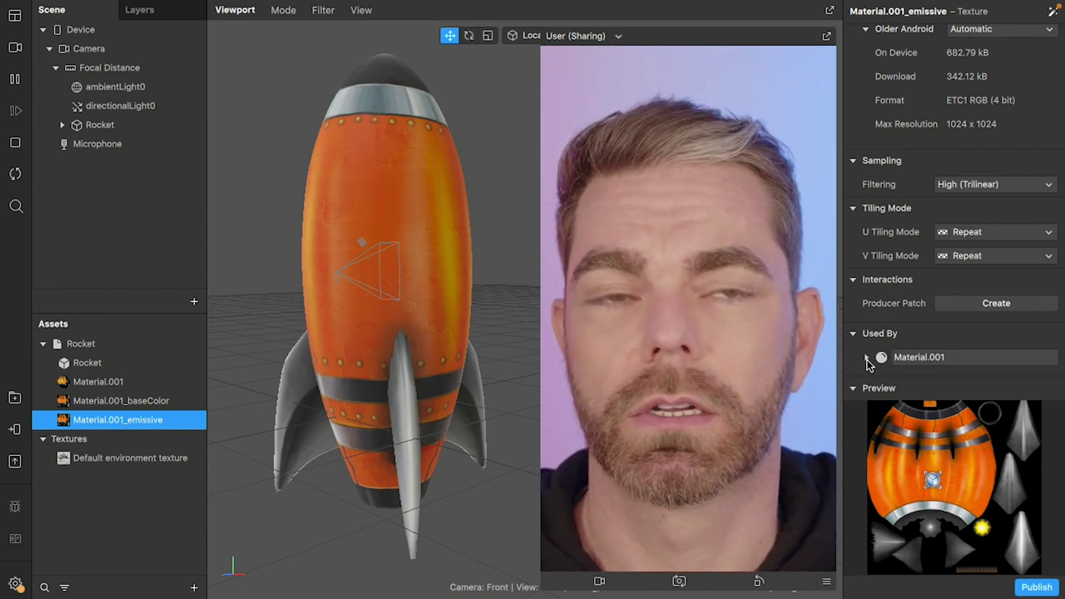
pyautogui.click(867, 358)
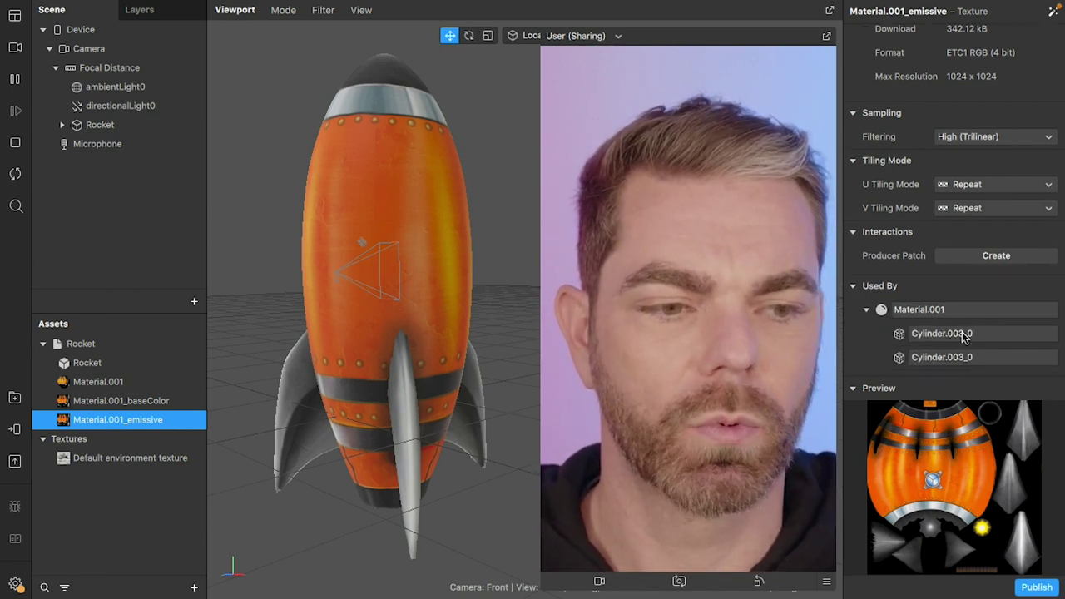